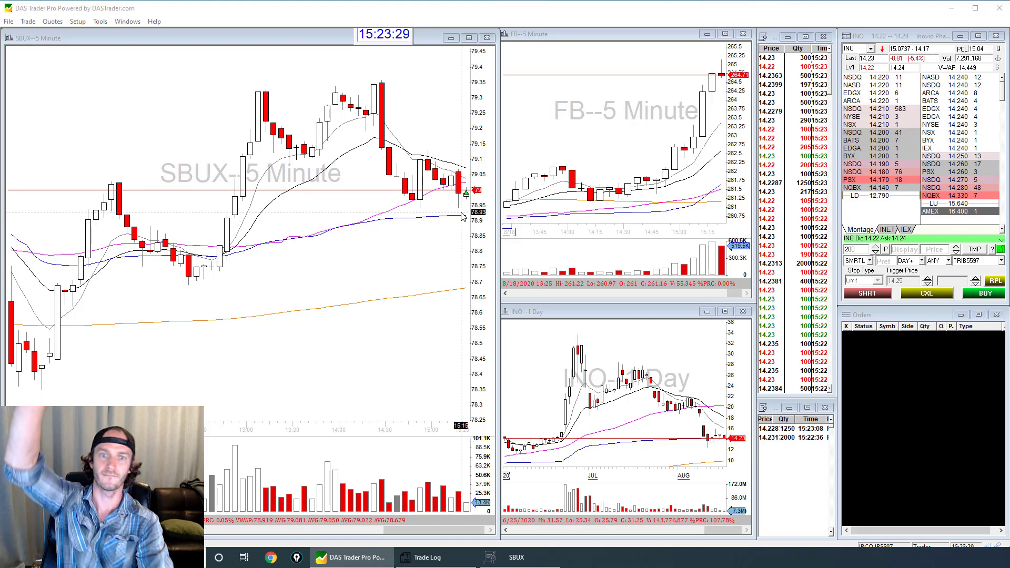
# Go long 1250 shares of SBUX with an automatic range order, stop at 78.92 and target at 79.24
pyautogui.hotkey('shift', 's')
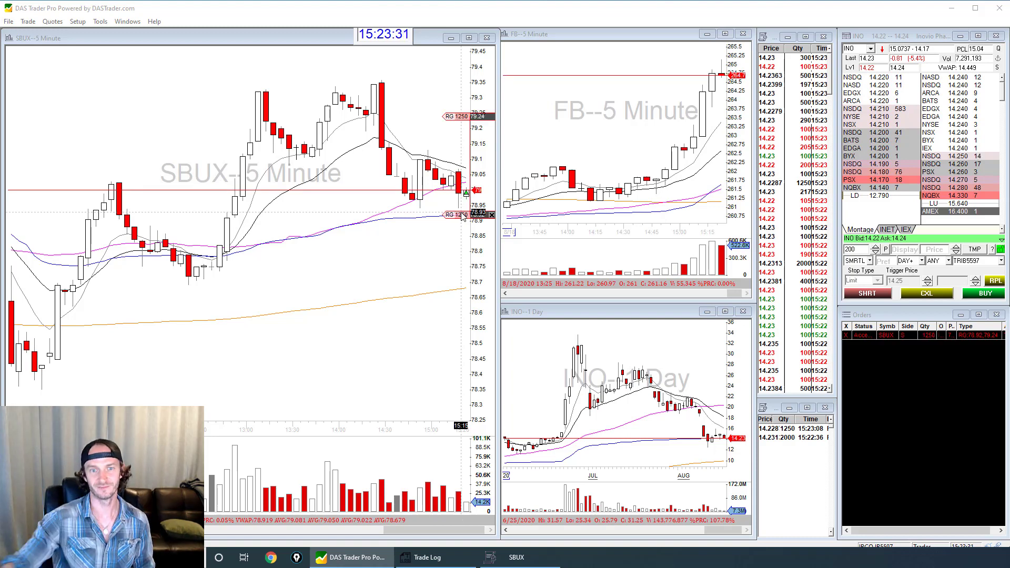
pyautogui.scroll(2, 444, 262)
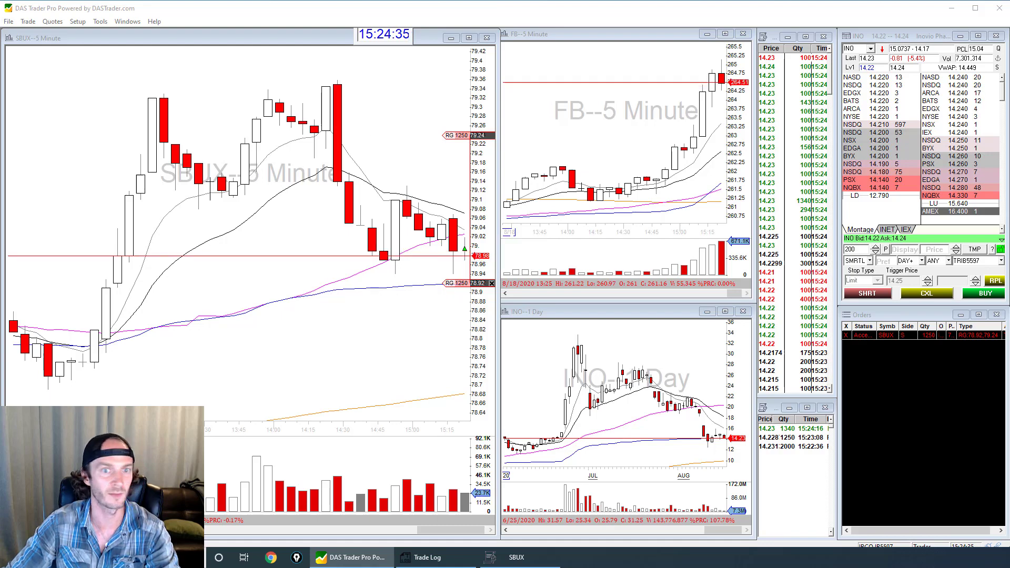
# Switch to the Trade Tracking Spreadsheet in Chrome and set the Position 1 entry to 79
pyautogui.click(270, 557)
pyautogui.moveTo(341, 57); pyautogui.dragTo(350, 55)
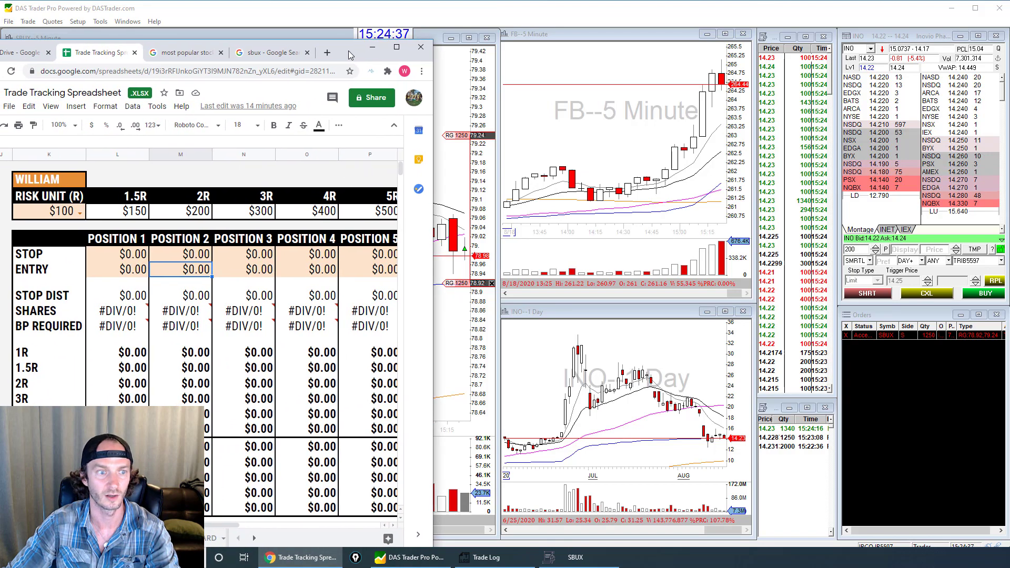
pyautogui.click(128, 270)
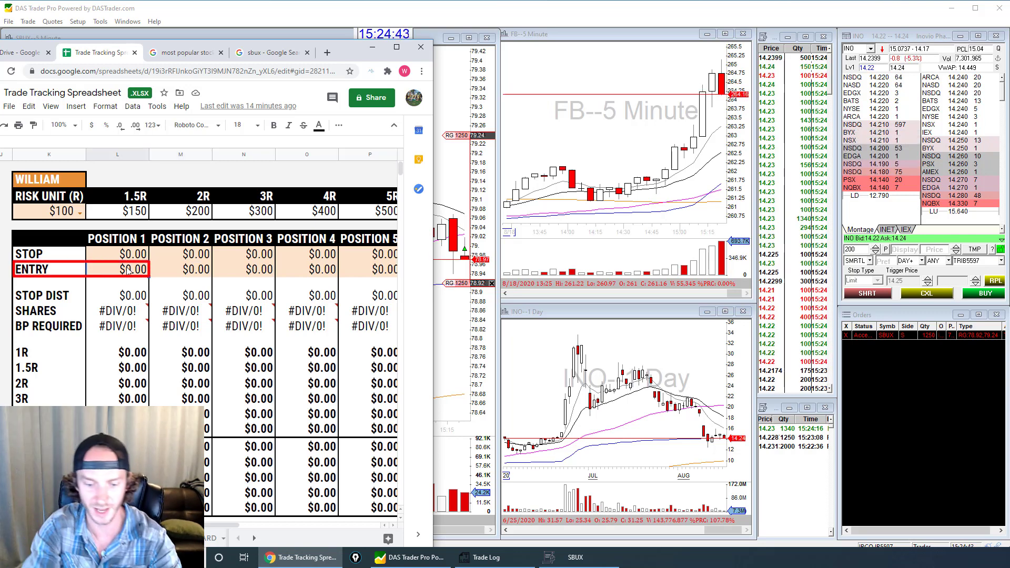
pyautogui.write('79')
pyautogui.press('Return')
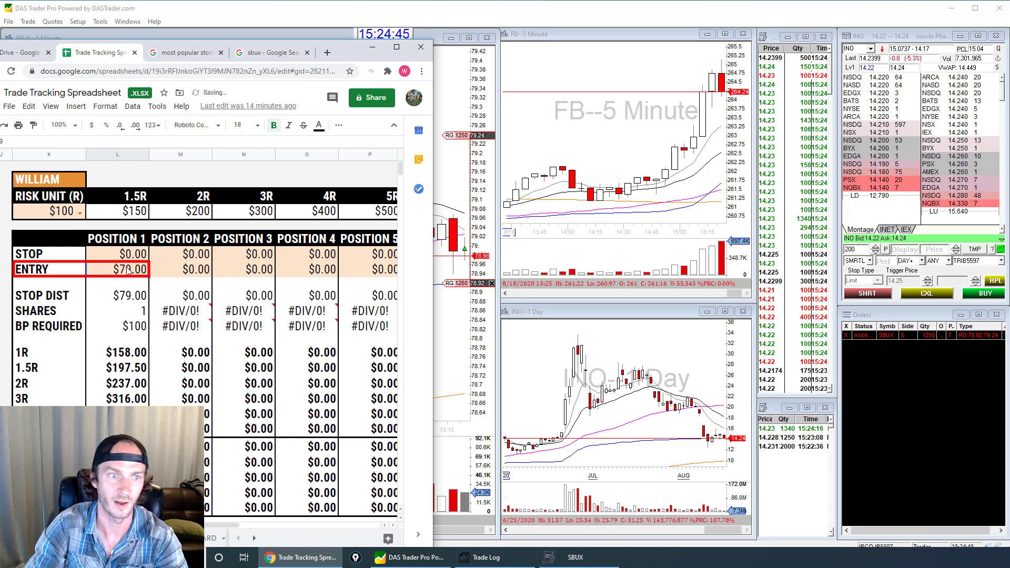
# Set the Position 1 stop to 78.92 in the spreadsheet
pyautogui.press('Up')
pyautogui.press('Up')
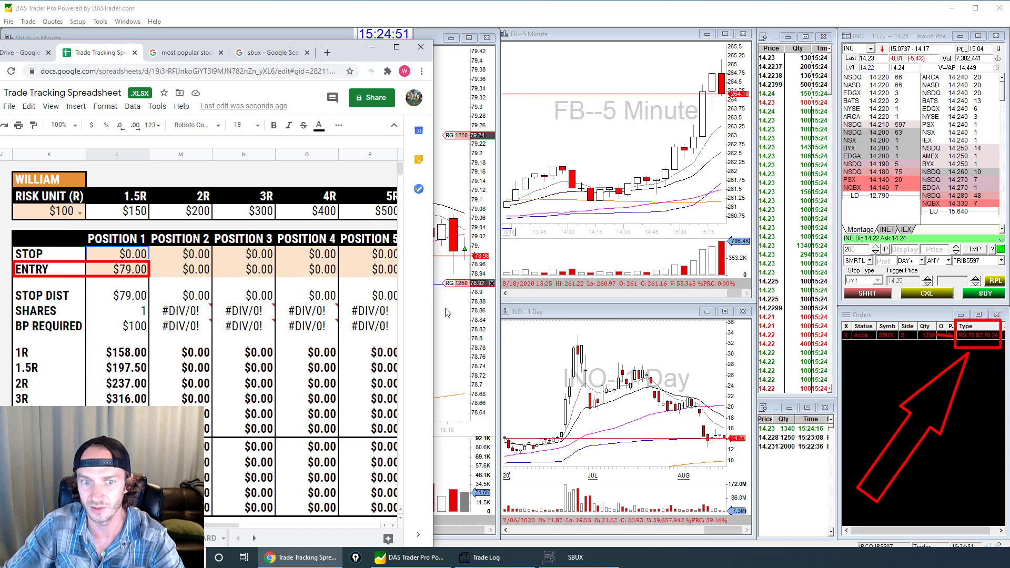
pyautogui.click(144, 255)
pyautogui.write('78.92')
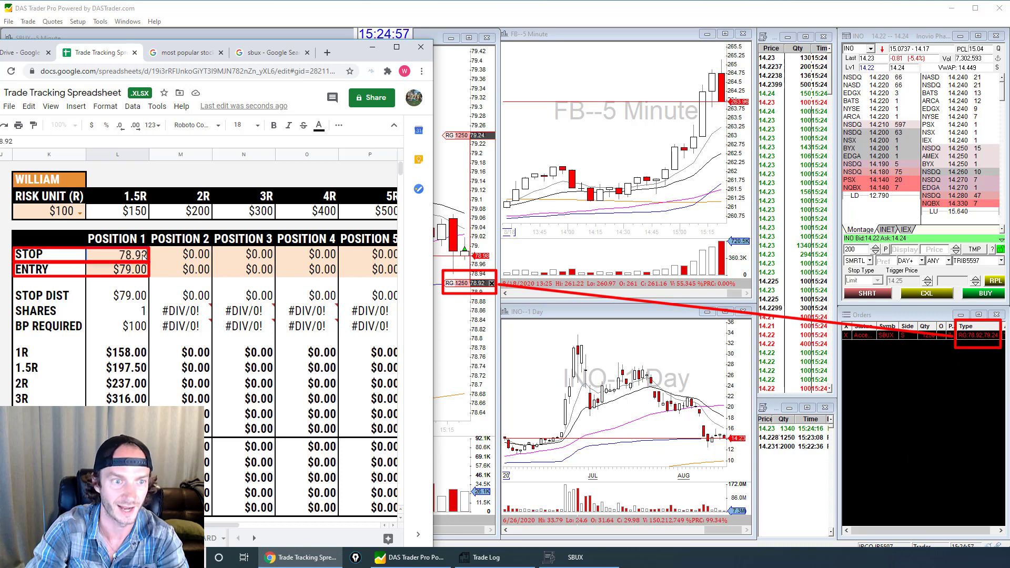
pyautogui.press('Return')
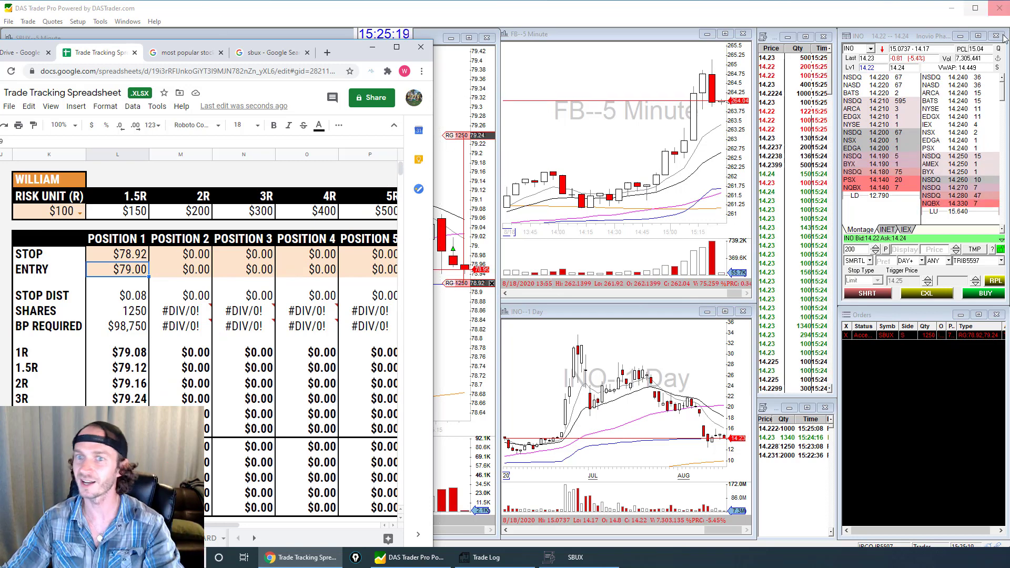
# Switch back to DAS Trader Pro and short 119 shares of FB with a stop at 264.87 and a target at 263.19
pyautogui.click(714, 67)
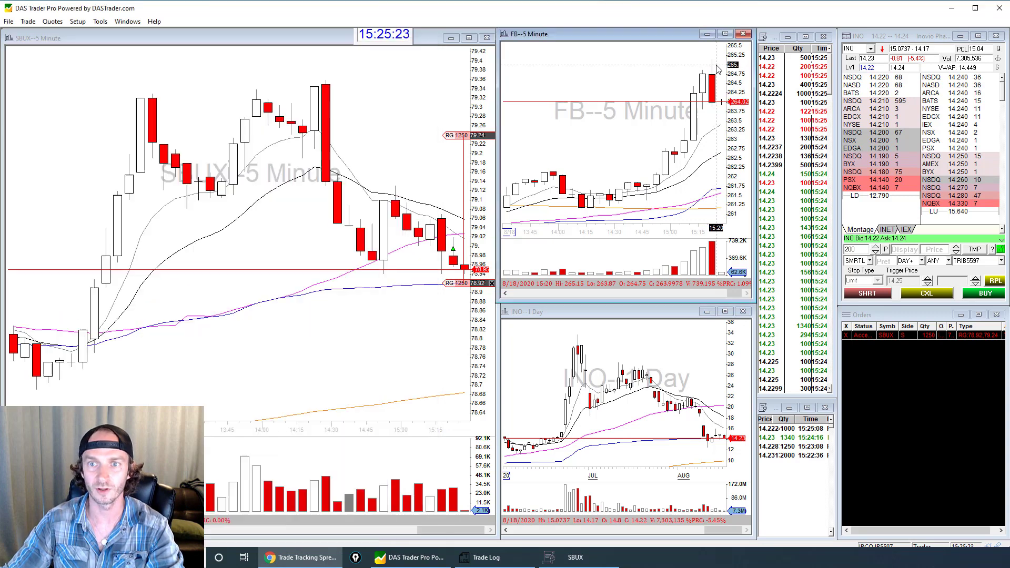
pyautogui.click(315, 558)
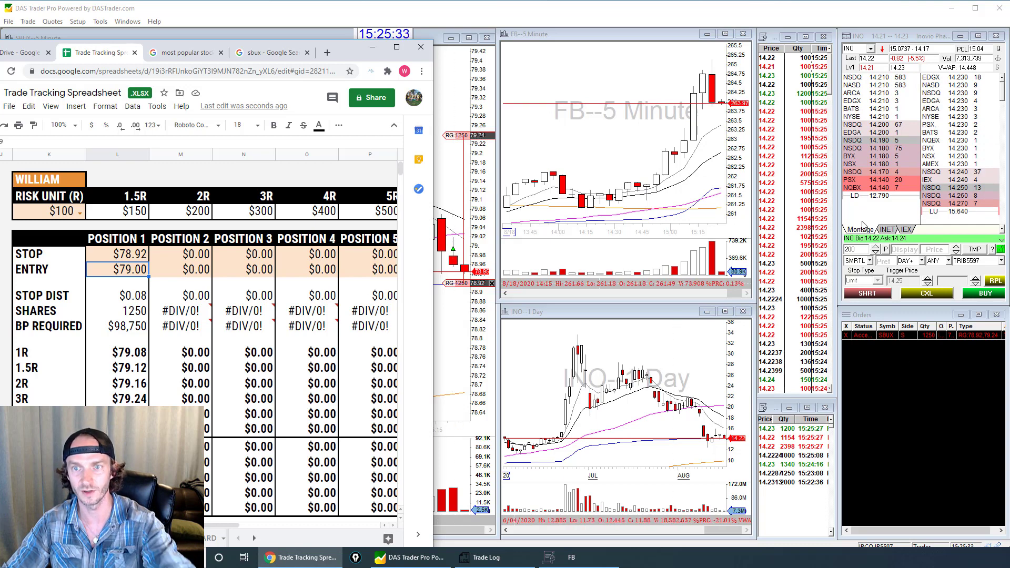
pyautogui.click(717, 74)
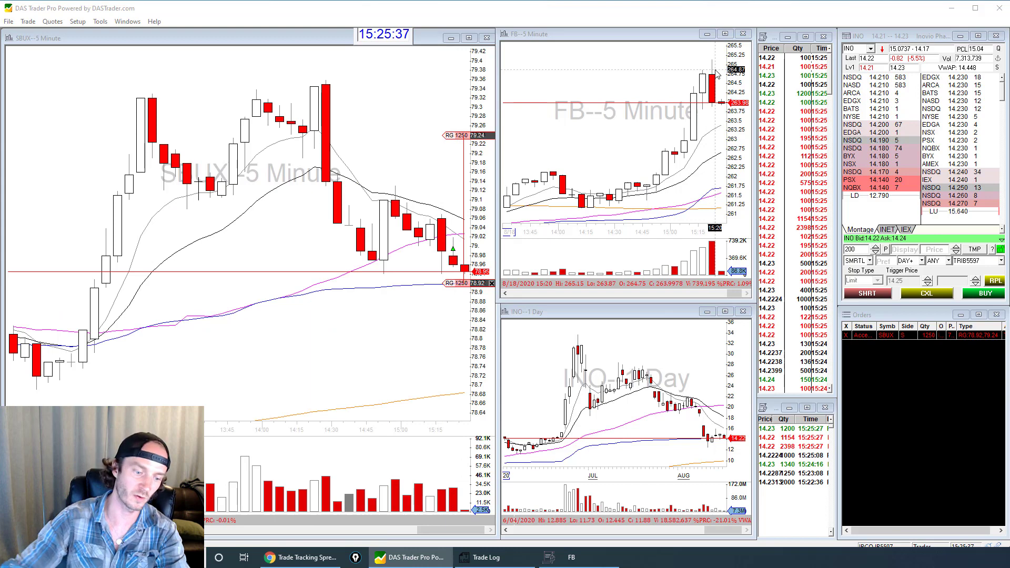
pyautogui.hotkey('shift', 'b')
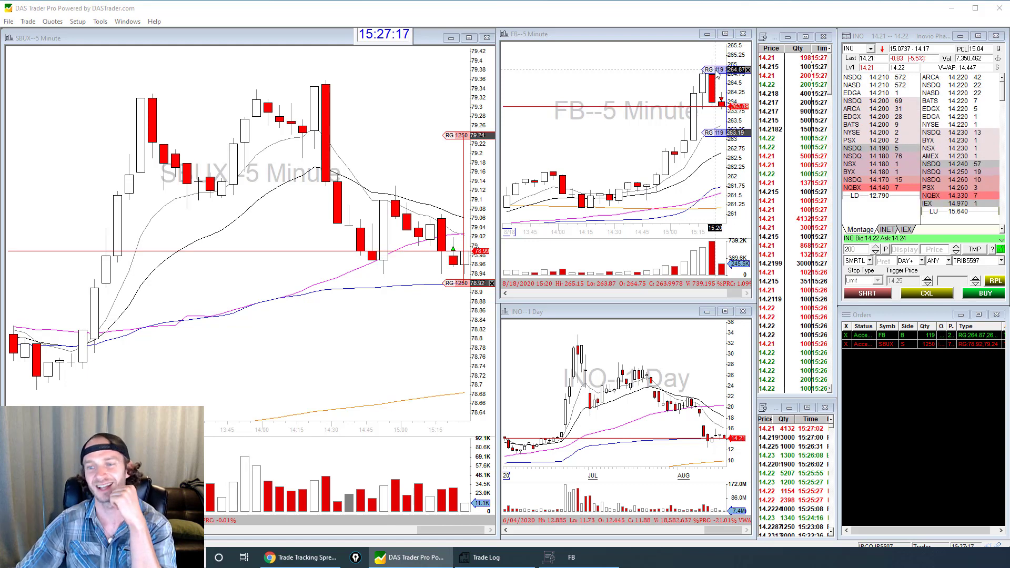
# Switch to the Trade Tracking Spreadsheet and select the entry cell of Position 2
pyautogui.click(290, 558)
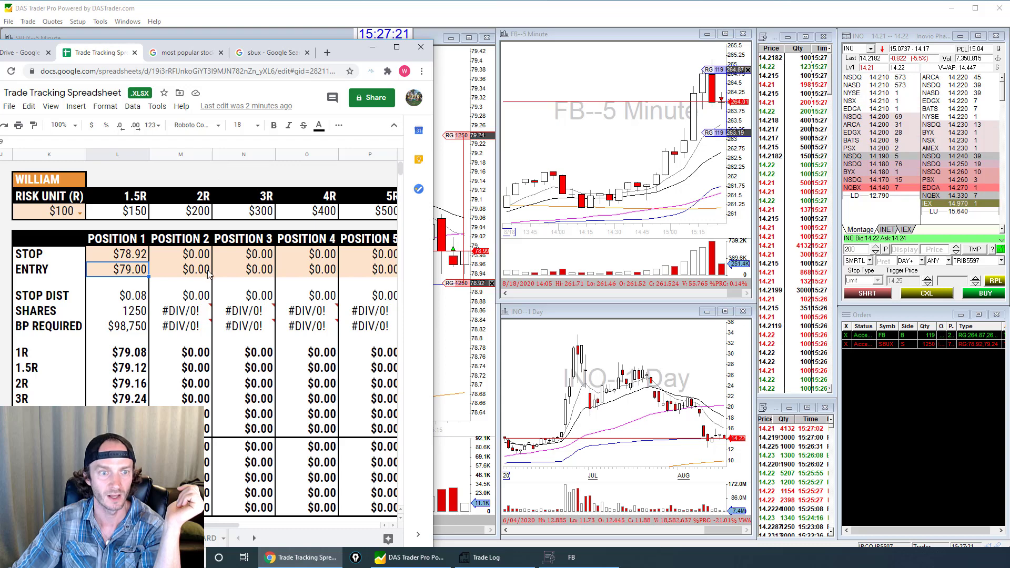
pyautogui.click(203, 272)
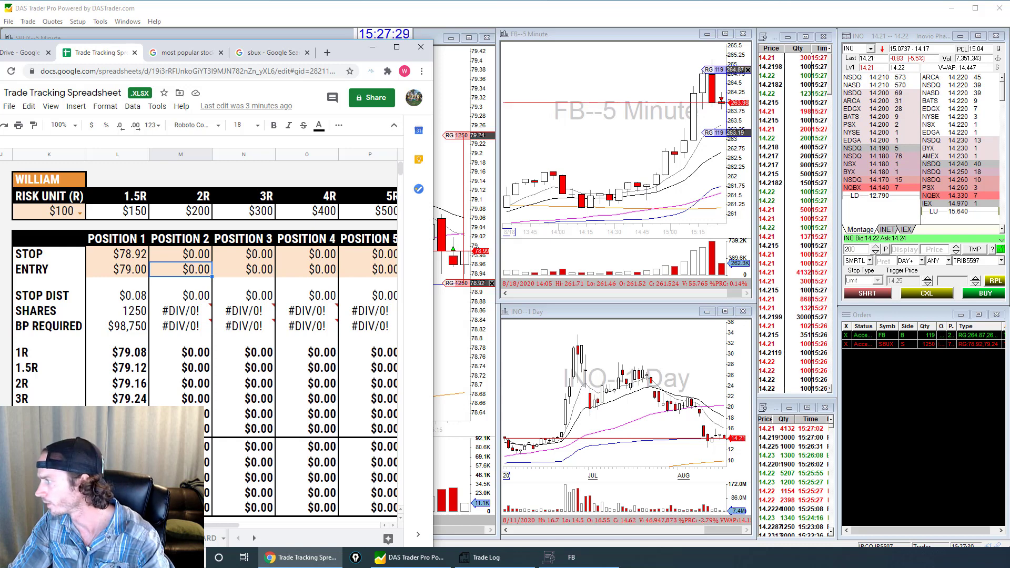
pyautogui.doubleClick(203, 269)
pyautogui.write('262')
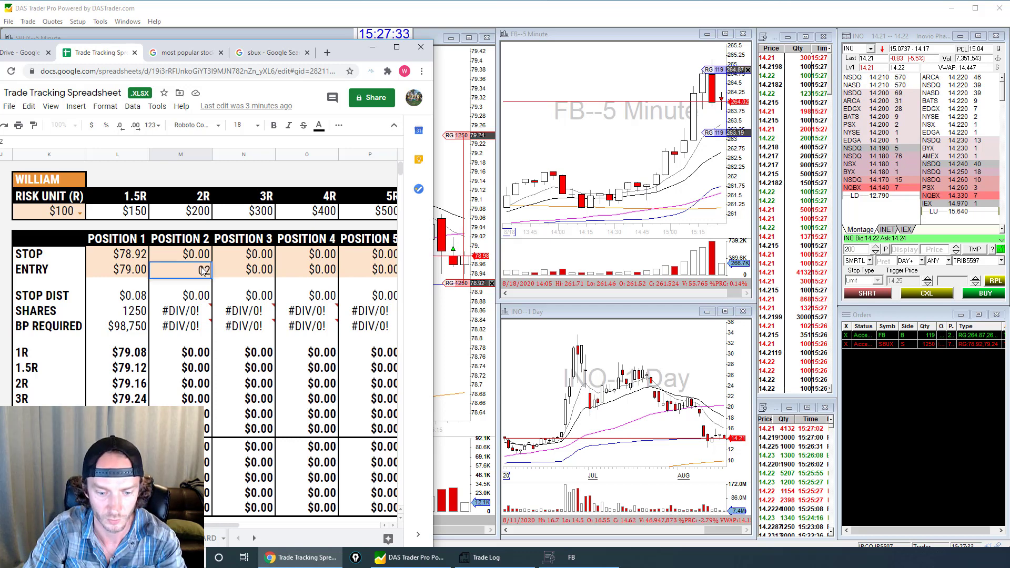
pyautogui.write('4.03')
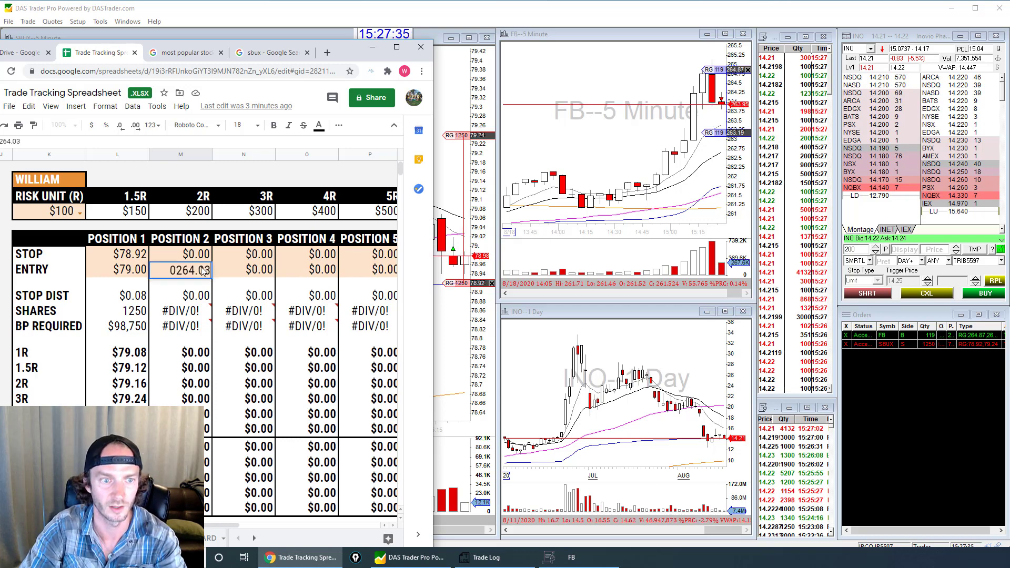
pyautogui.press('BackSpace')
pyautogui.press('BackSpace')
pyautogui.press('BackSpace')
pyautogui.press('BackSpace')
pyautogui.press('BackSpace')
pyautogui.press('BackSpace')
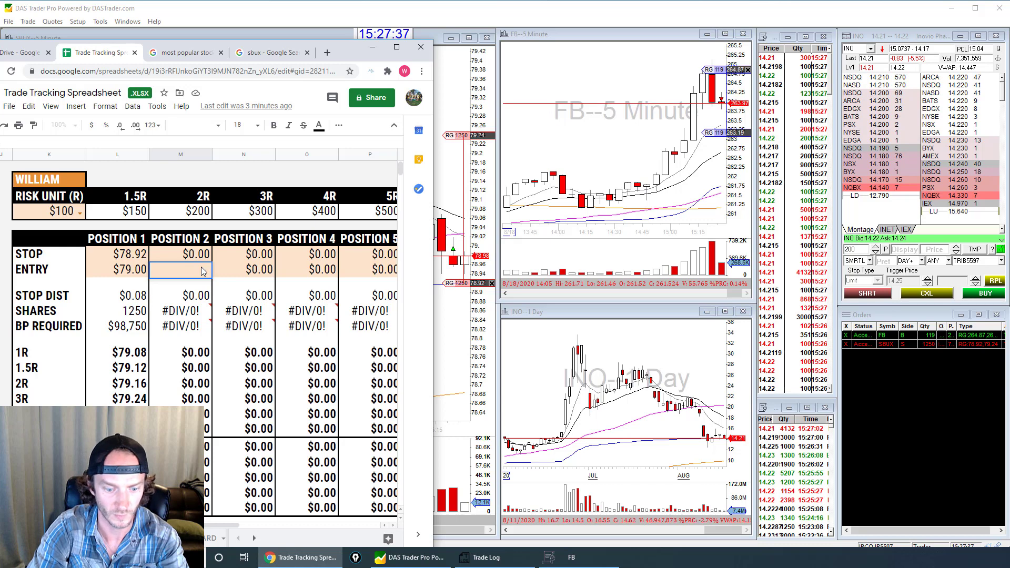
# Set the Position 2 entry to 264.03 and its stop to 264.87
pyautogui.write('264.')
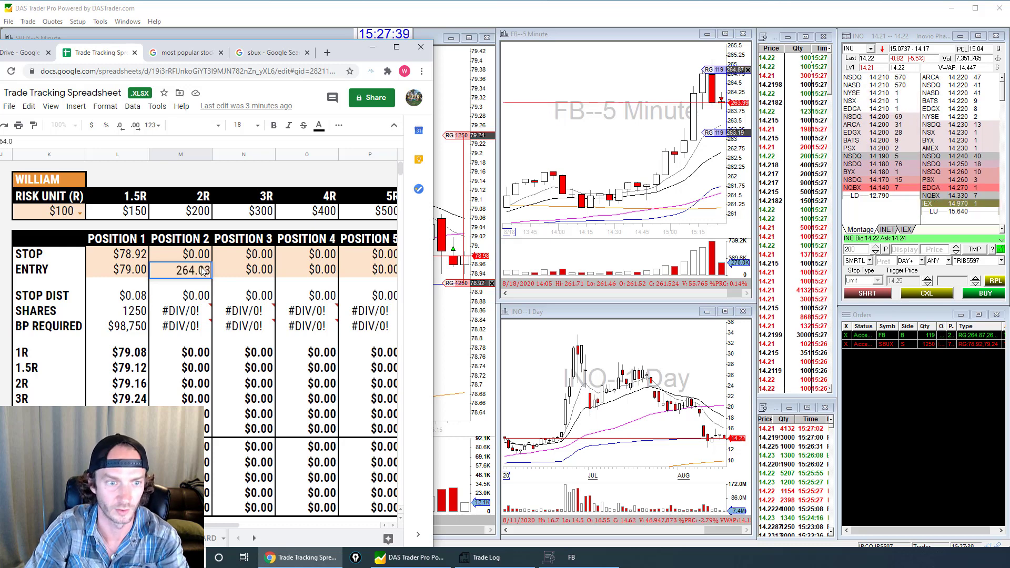
pyautogui.write('03')
pyautogui.press('Up')
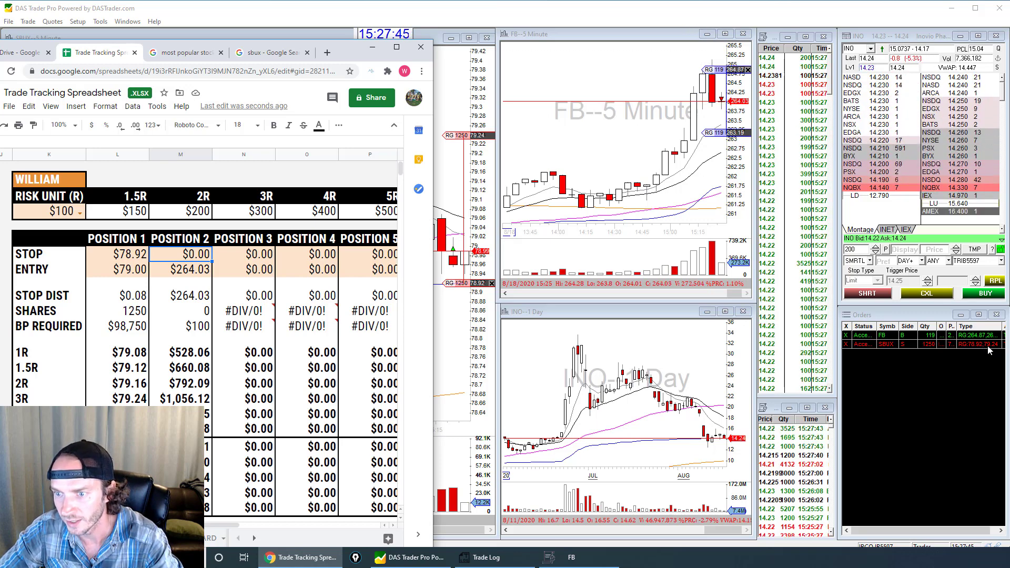
pyautogui.write('26')
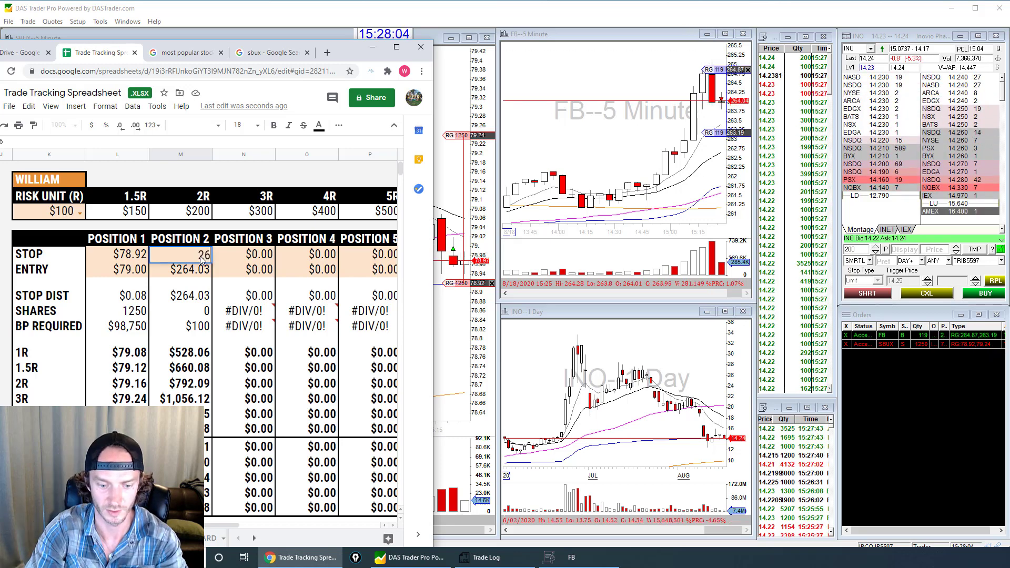
pyautogui.write('4.87')
pyautogui.press('Return')
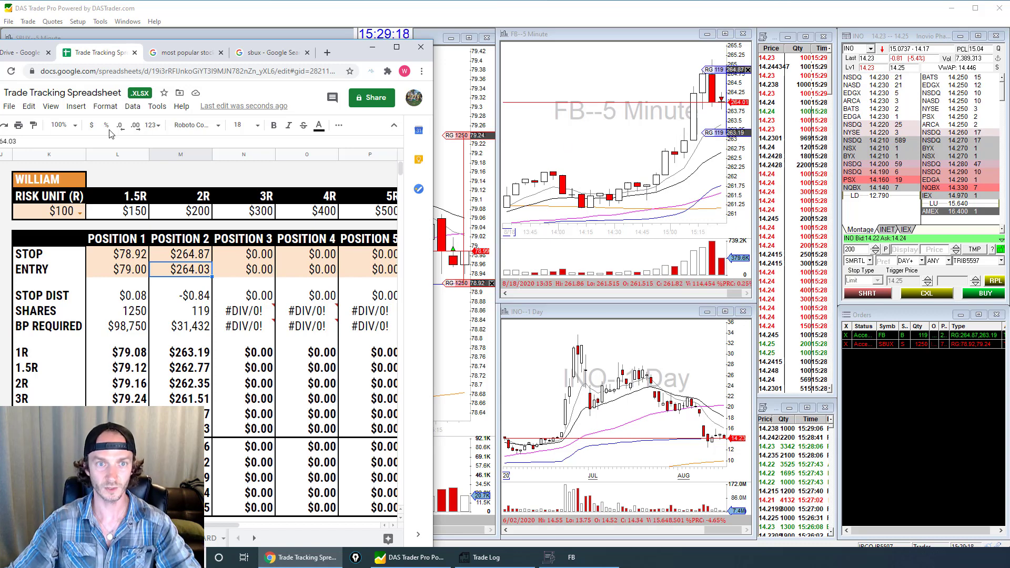
# Return to DAS Trader Pro and open the JasonHotkey script for editing in the Hot Key Script Builder
pyautogui.click(374, 49)
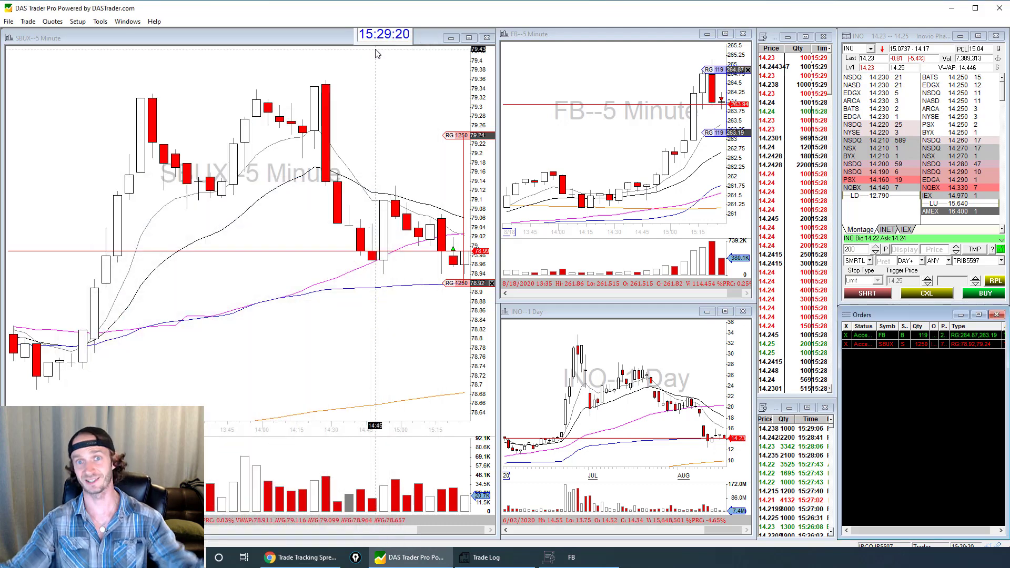
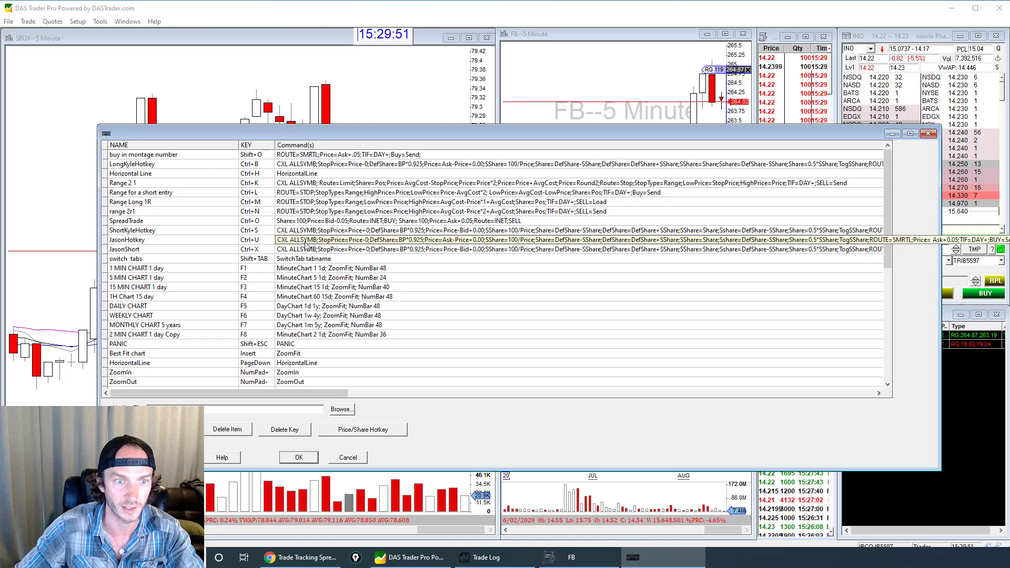
pyautogui.doubleClick(305, 241)
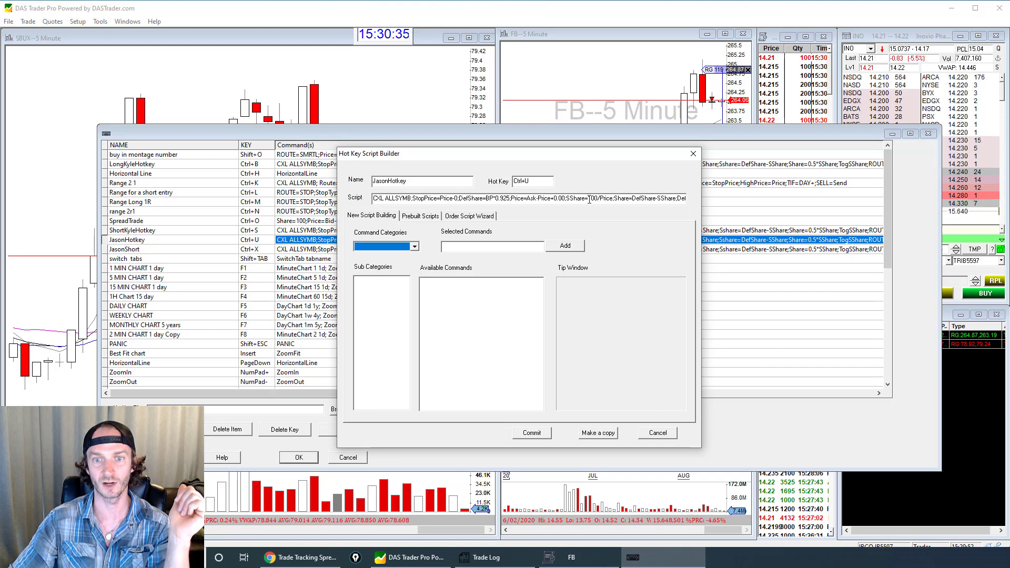
# Change the risk amount in the script's SShare formula to 3450
pyautogui.moveTo(618, 199); pyautogui.dragTo(568, 196)
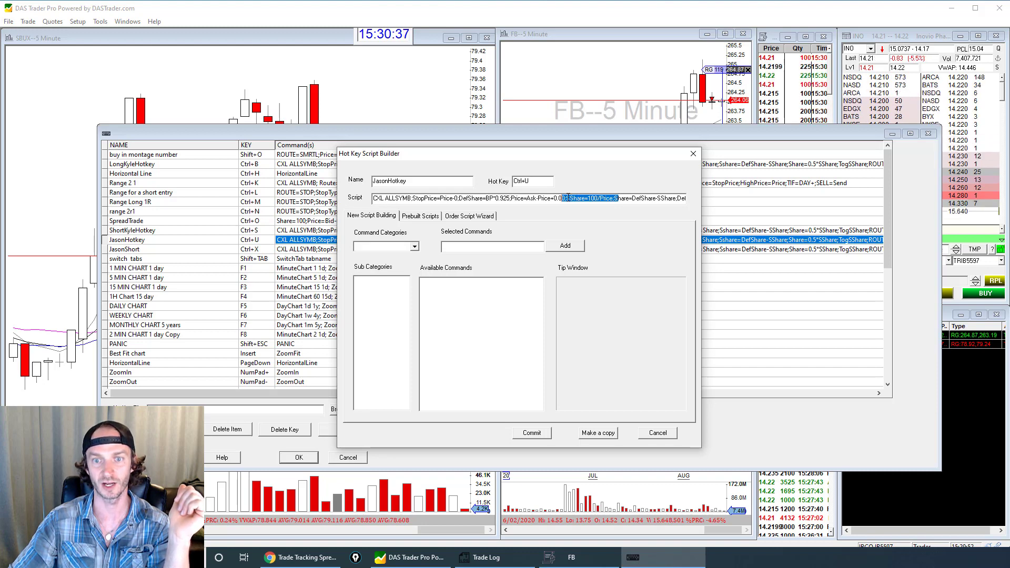
pyautogui.click(599, 198)
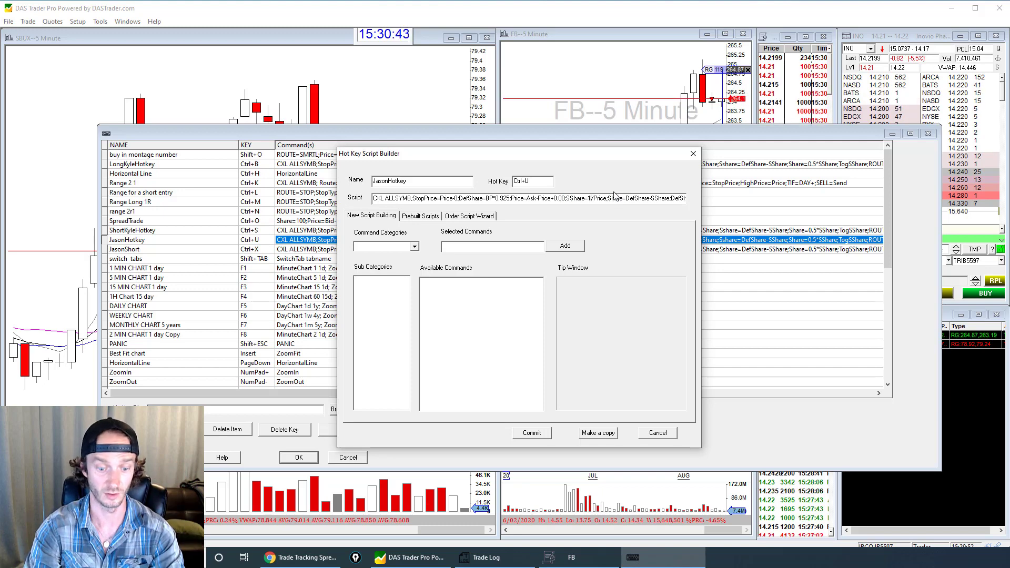
pyautogui.write('3450')
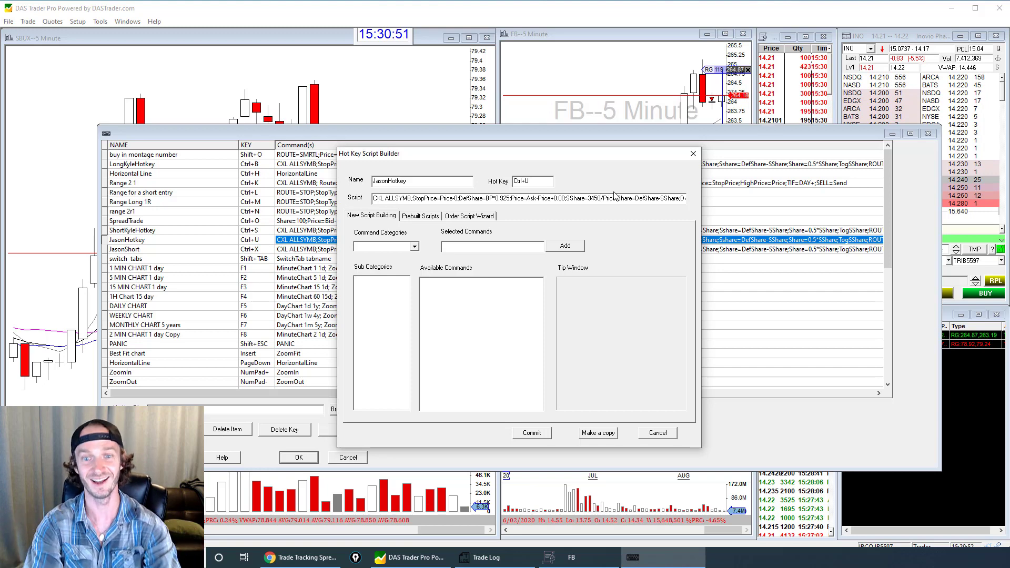
# Replace the risk amount in the script's SShare formula with 10
pyautogui.press('BackSpace')
pyautogui.press('BackSpace')
pyautogui.press('BackSpace')
pyautogui.press('BackSpace')
pyautogui.write('10')
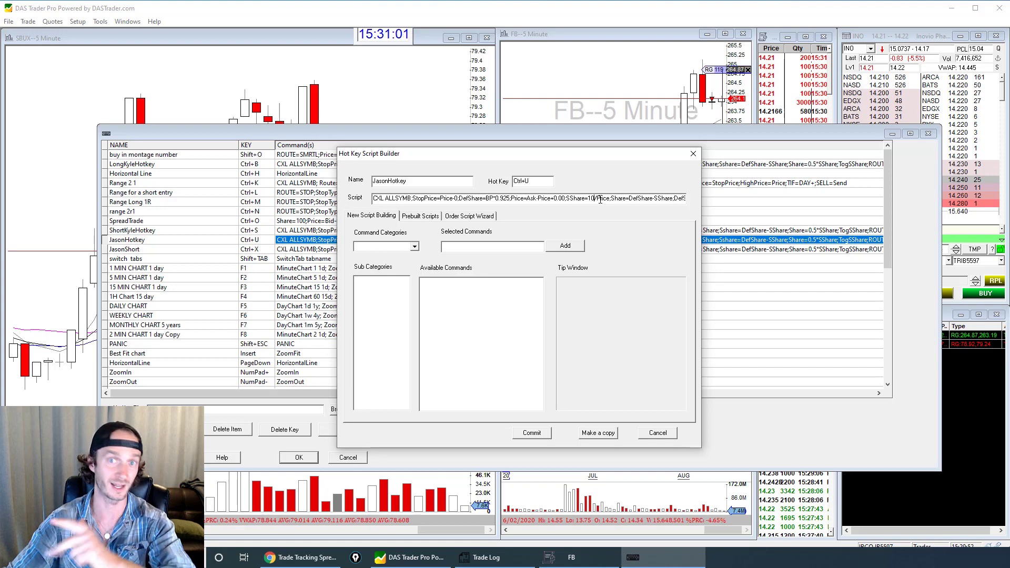
# Locate the target formula Price=Ask-StopPrice*3+Ask ahead of the TriggerOrder part of the script and highlight its multiplier portion
pyautogui.hotkey('ctrl', 'a')
pyautogui.click(652, 200)
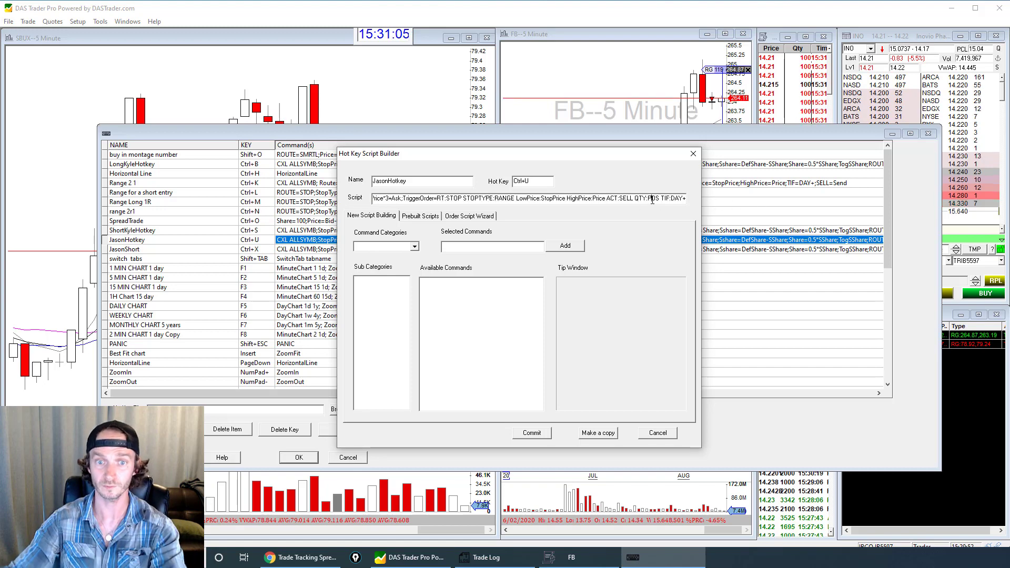
pyautogui.press('Left')
pyautogui.press('Left')
pyautogui.press('Left')
pyautogui.press('Left')
pyautogui.press('Left')
pyautogui.press('Left')
pyautogui.press('Left')
pyautogui.press('Left')
pyautogui.press('Left')
pyautogui.press('Left')
pyautogui.press('Left')
pyautogui.press('Left')
pyautogui.press('Left')
pyautogui.press('Left')
pyautogui.press('Left')
pyautogui.press('Left')
pyautogui.press('Left')
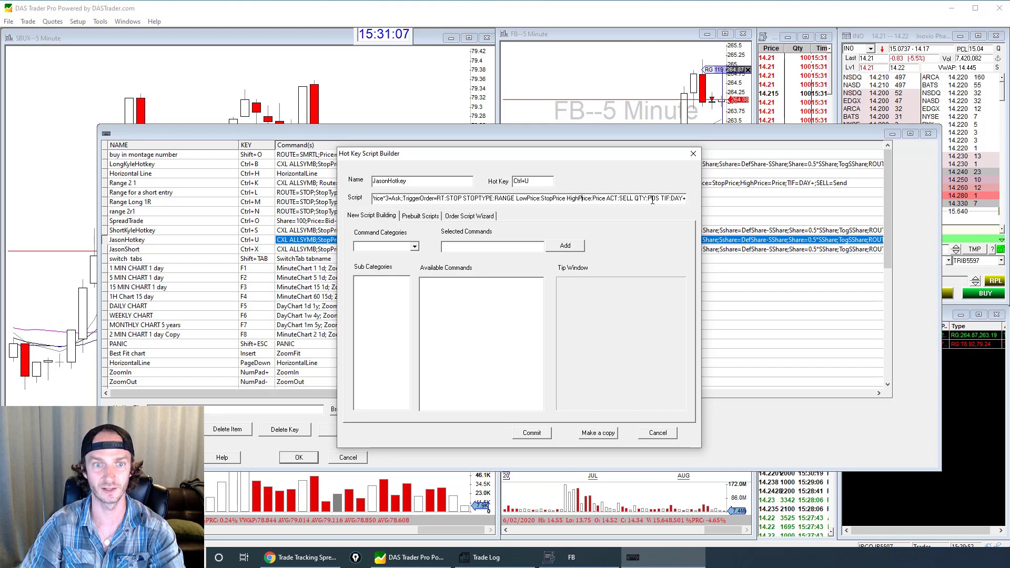
pyautogui.press('Left')
pyautogui.press('Left')
pyautogui.press('Left')
pyautogui.press('Left')
pyautogui.press('Left')
pyautogui.press('Left')
pyautogui.press('Left')
pyautogui.press('Left')
pyautogui.press('Left')
pyautogui.press('Left')
pyautogui.press('Left')
pyautogui.press('Left')
pyautogui.press('Left')
pyautogui.press('Left')
pyautogui.press('Left')
pyautogui.press('Left')
pyautogui.press('Left')
pyautogui.press('Left')
pyautogui.press('Left')
pyautogui.press('Left')
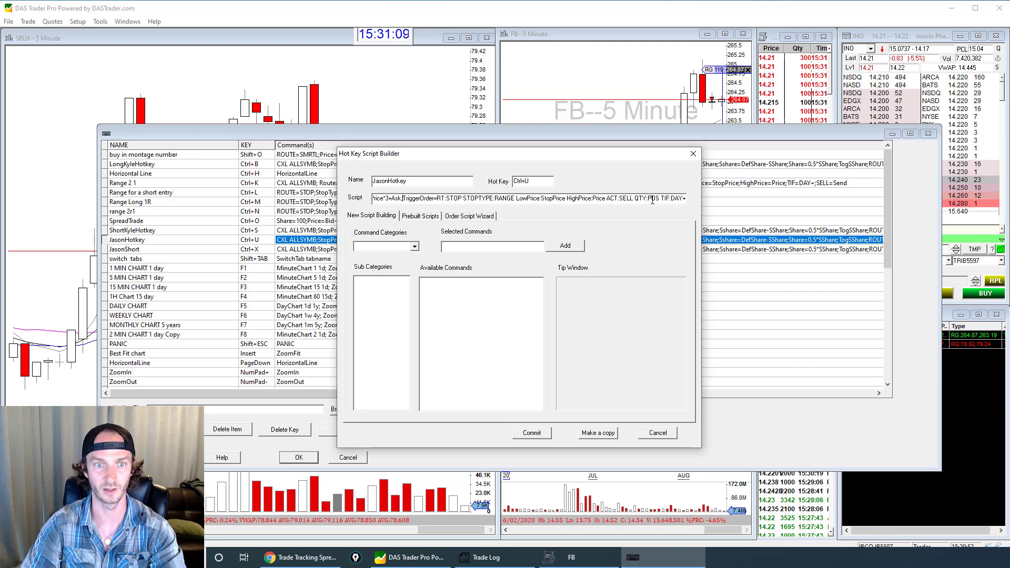
pyautogui.click(463, 199)
pyautogui.moveTo(449, 198); pyautogui.dragTo(478, 199)
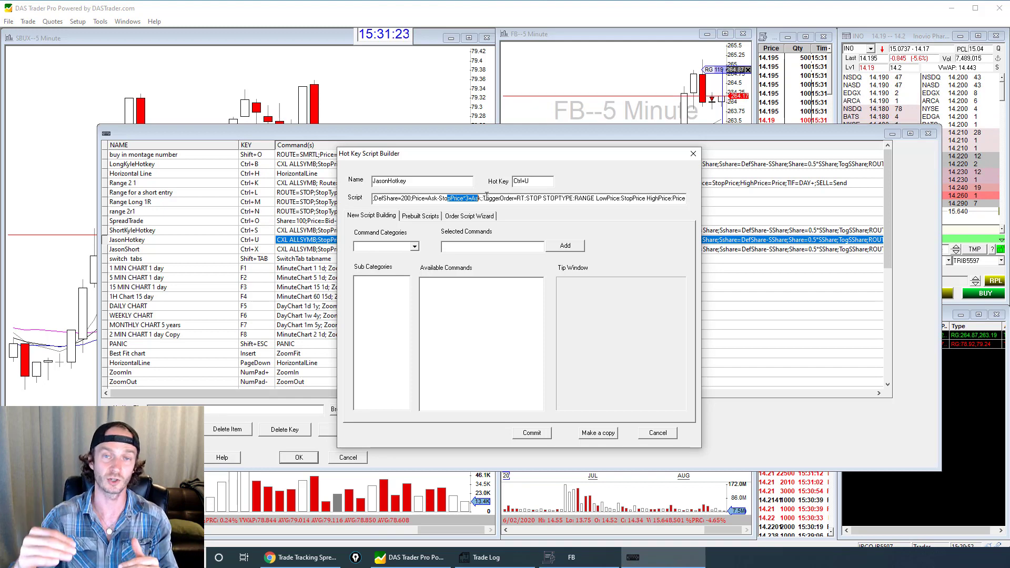
# Change the multiplier in the target price formula to 5 and then to 20
pyautogui.click(469, 200)
pyautogui.press('BackSpace')
pyautogui.write('5')
pyautogui.press('BackSpace')
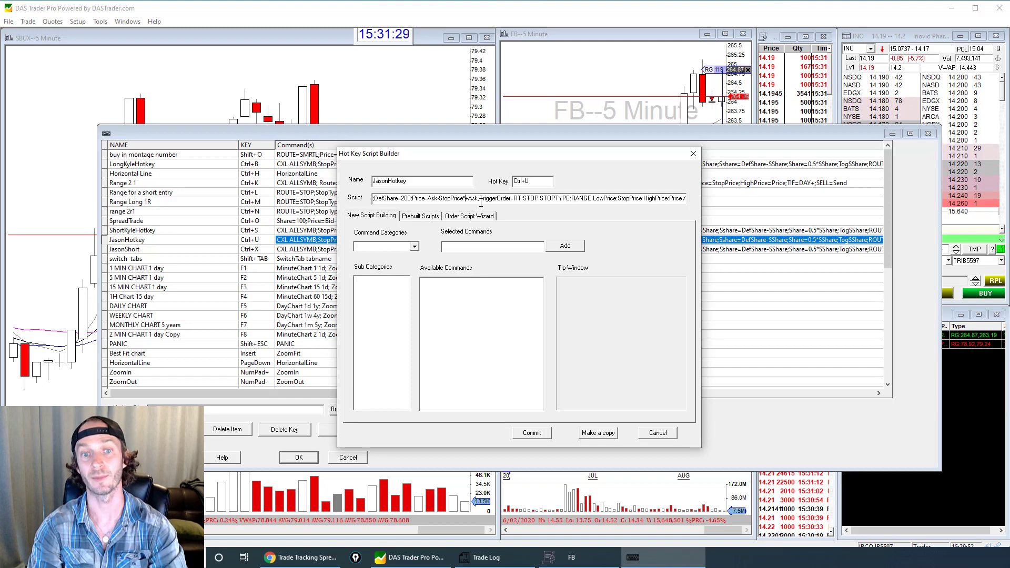
pyautogui.write('20')
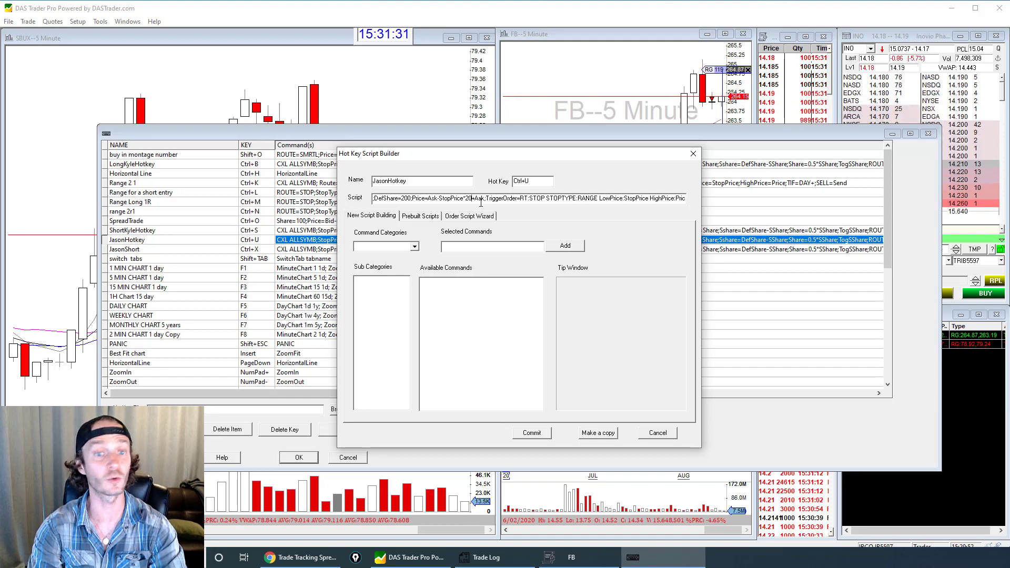
# Set the StopPrice multiplier in the target price formula to 1
pyautogui.press('BackSpace')
pyautogui.press('BackSpace')
pyautogui.write('1')
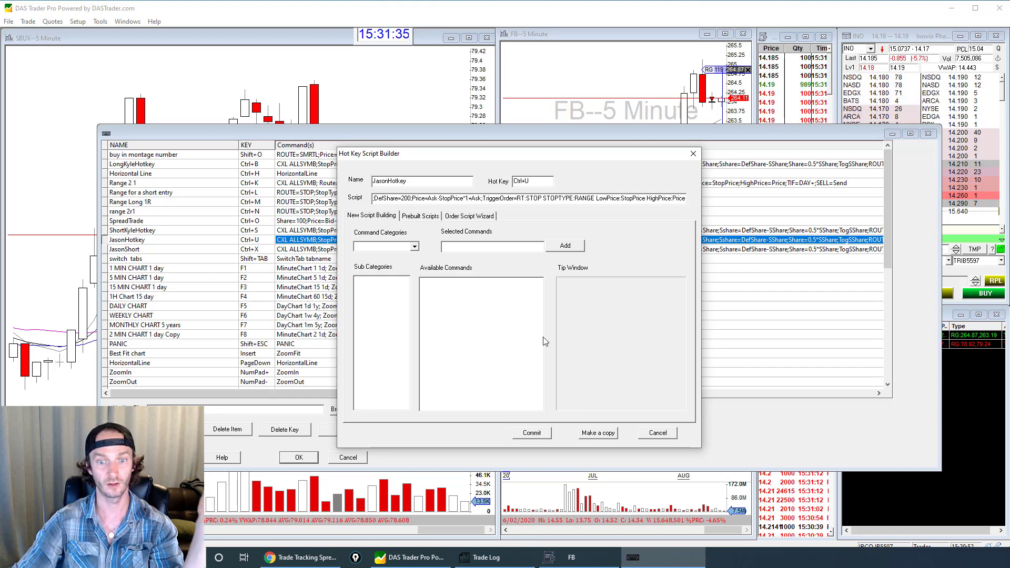
# Commit the JasonHotkey script, open the JasonShort hotkey script and reduce the risk amount in its SShare formula to 10
pyautogui.click(529, 433)
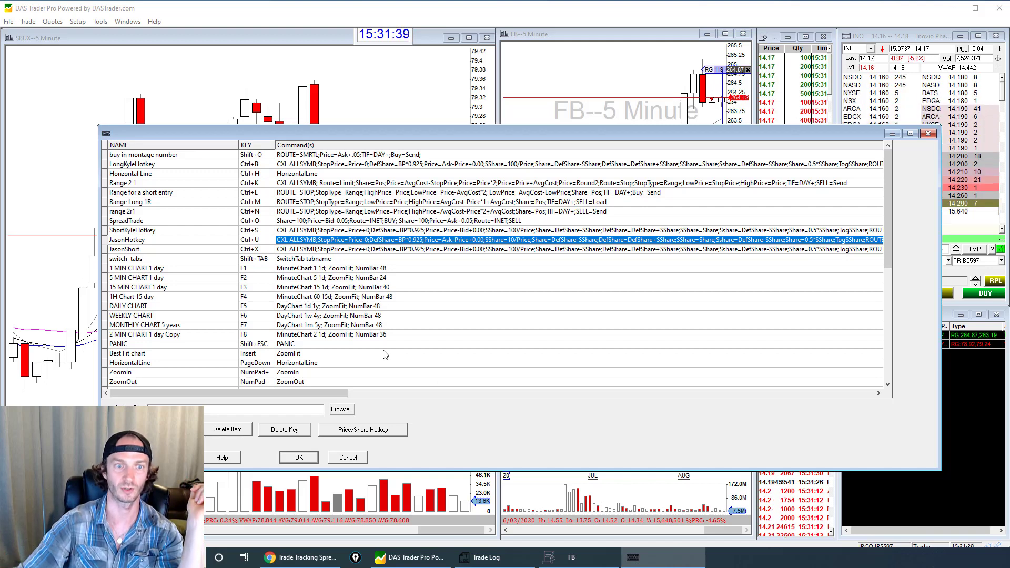
pyautogui.doubleClick(298, 248)
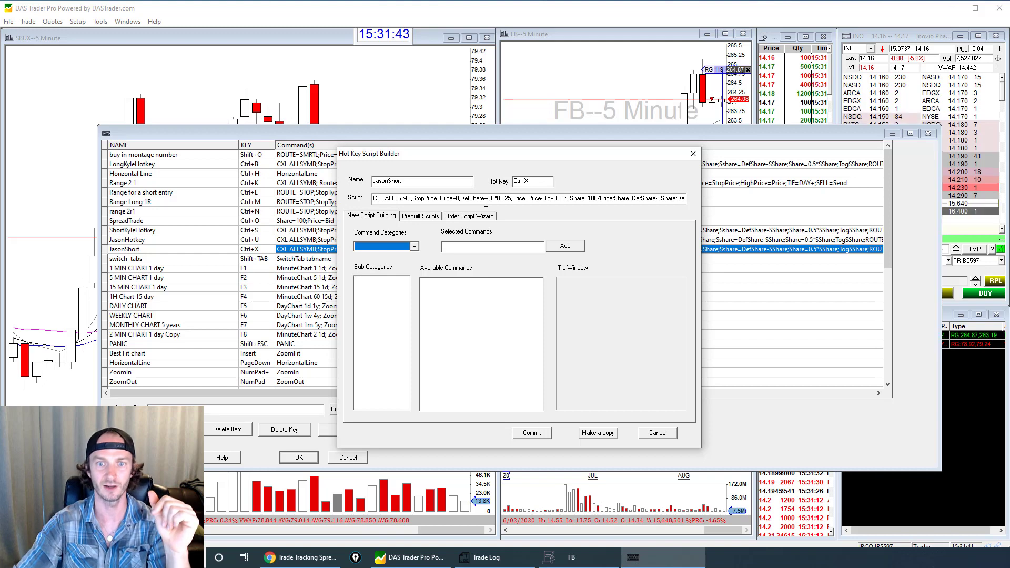
pyautogui.moveTo(564, 198); pyautogui.dragTo(618, 195)
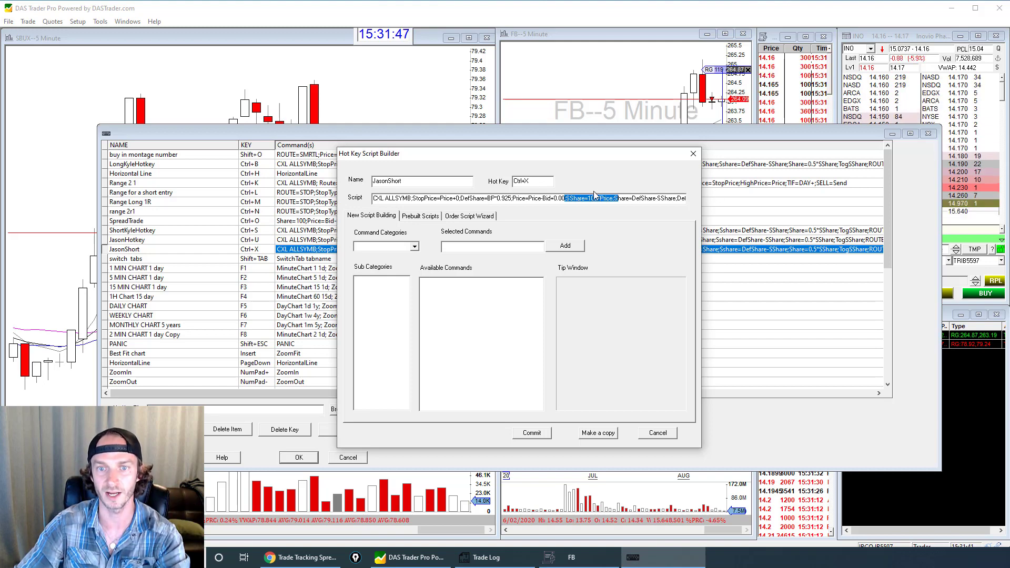
pyautogui.click(598, 198)
pyautogui.press('BackSpace')
# Set the multiplier in JasonShort's target formula Price=StopPrice-Bid to 1, commit the script and save the hotkey configuration
pyautogui.moveTo(639, 198); pyautogui.dragTo(689, 198)
pyautogui.moveTo(512, 199); pyautogui.dragTo(433, 197)
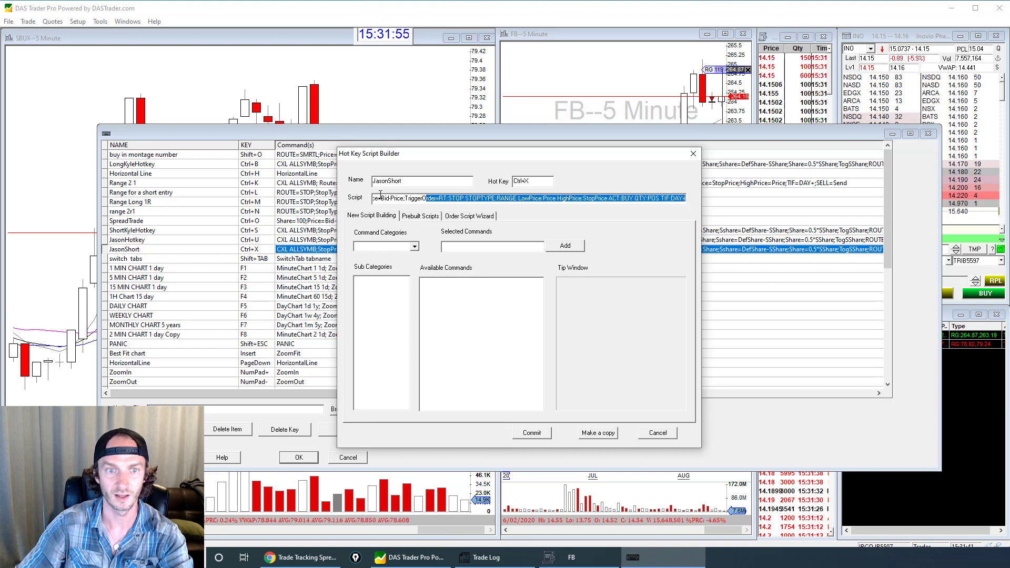
pyautogui.press('End')
pyautogui.press('Left')
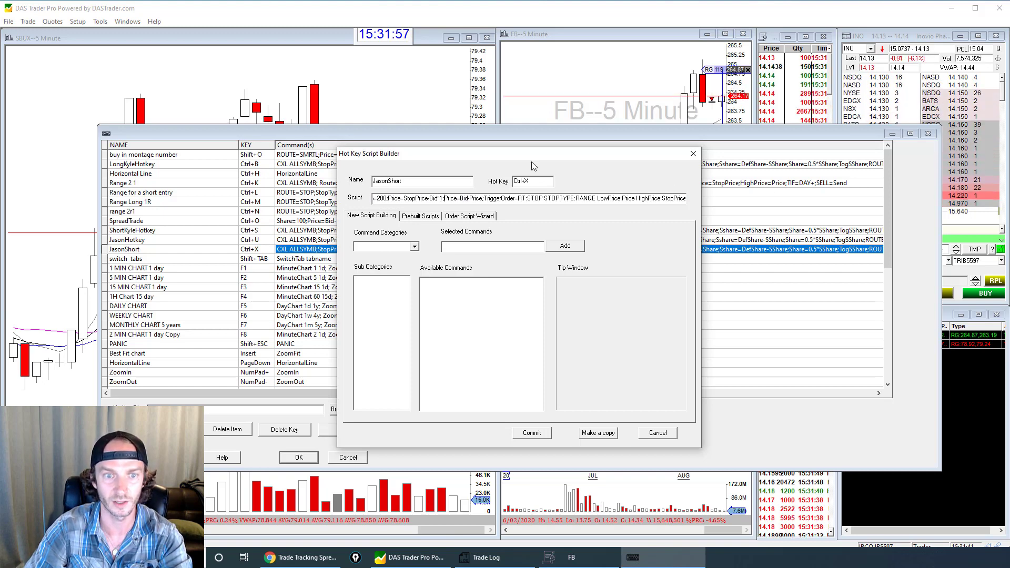
pyautogui.press('Right')
pyautogui.press('Right')
pyautogui.press('Right')
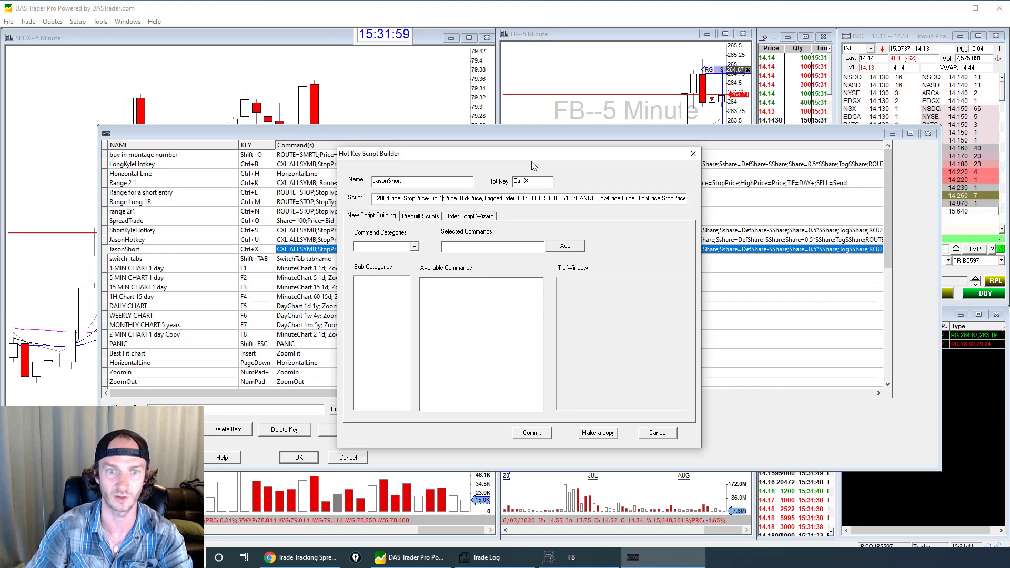
pyautogui.press('BackSpace')
pyautogui.write('1')
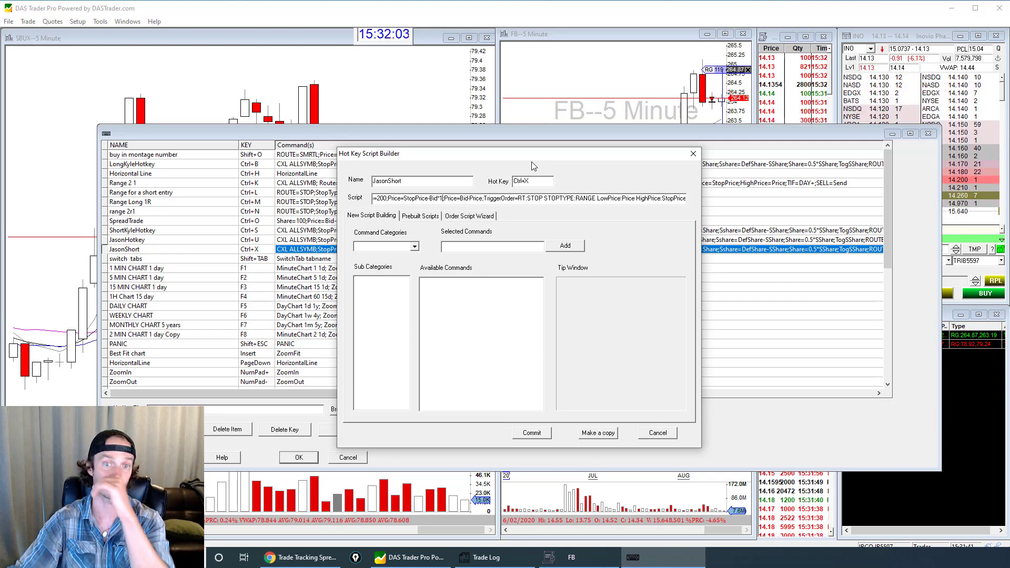
pyautogui.click(532, 434)
pyautogui.click(303, 458)
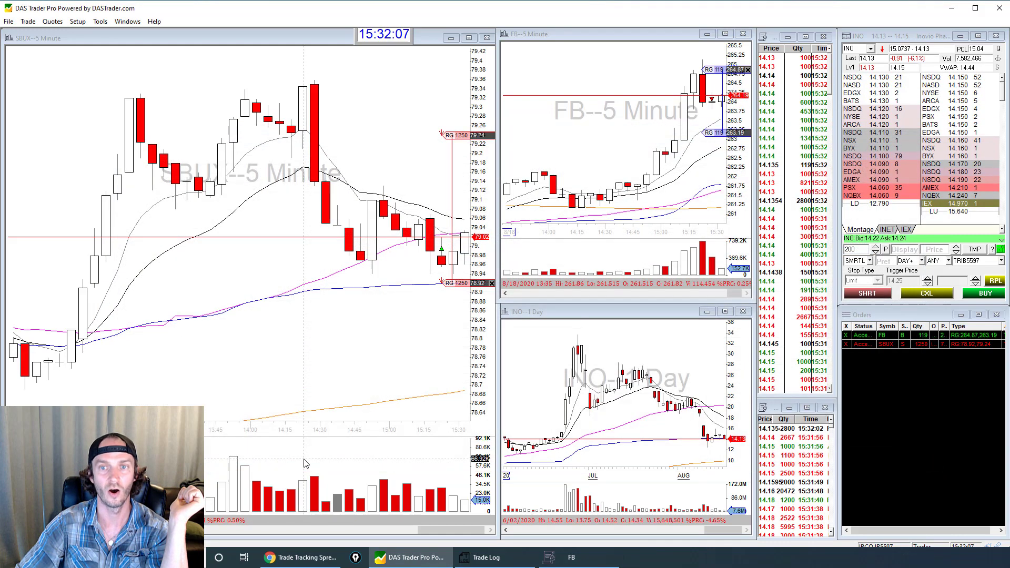